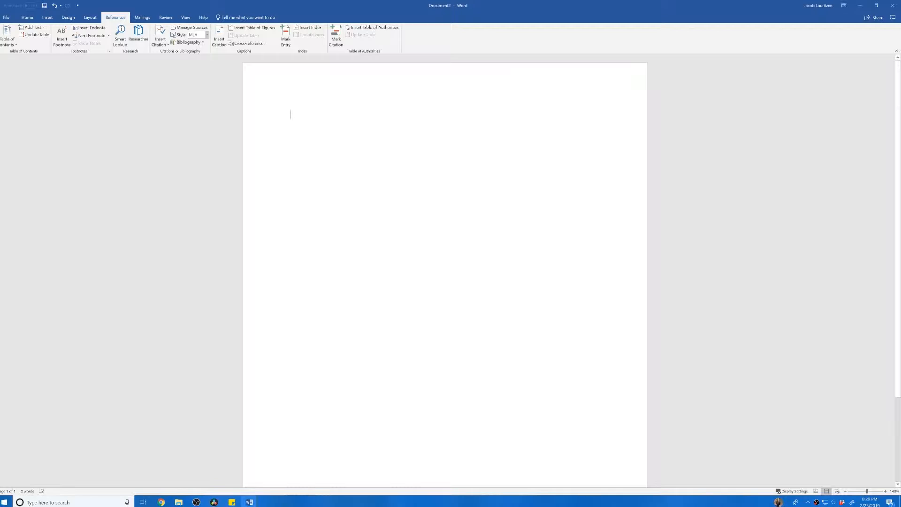
pyautogui.click(207, 34)
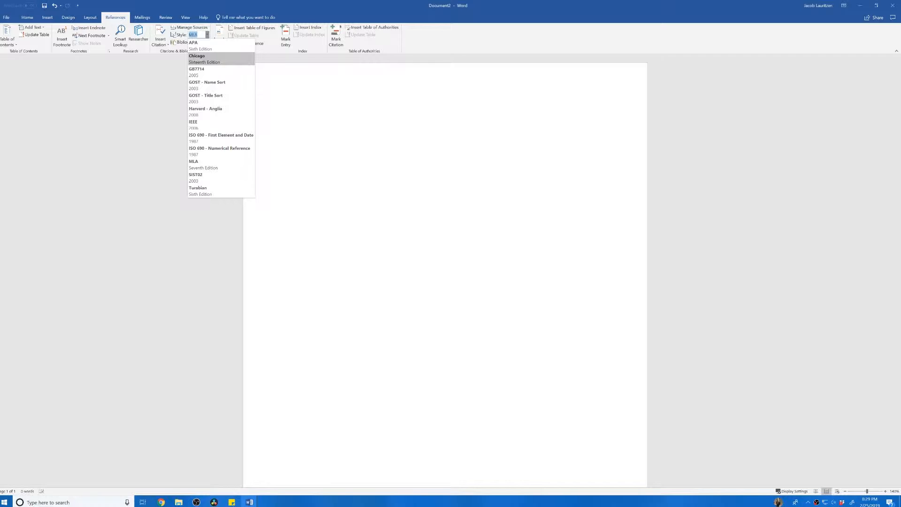
pyautogui.click(248, 17)
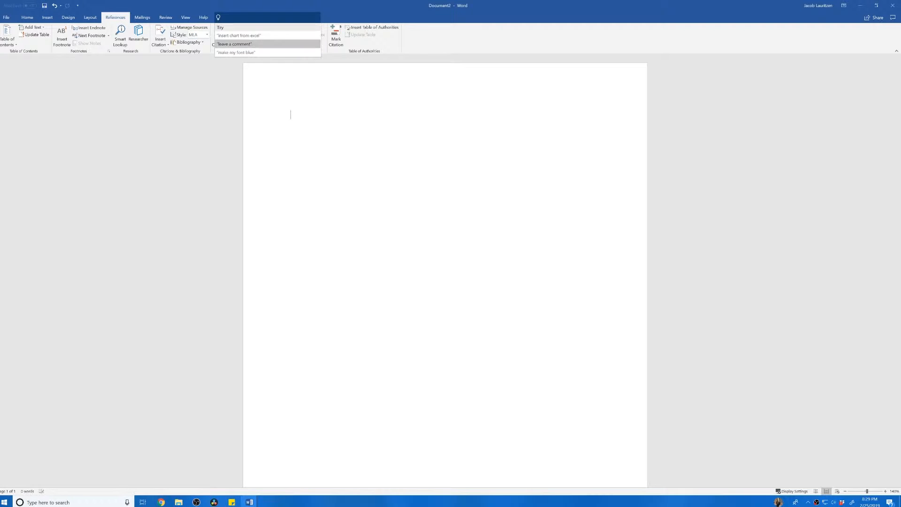
pyautogui.click(300, 116)
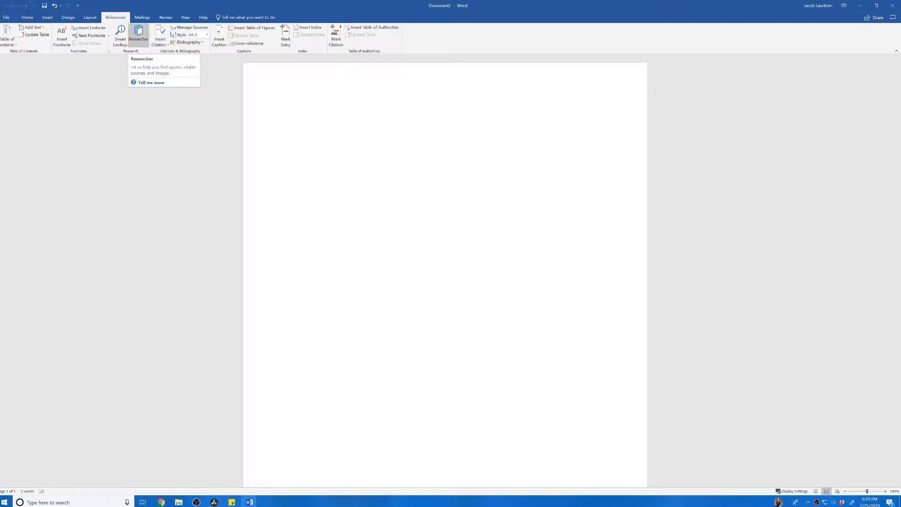
# Search Researcher for sources on "tale of two cities"
pyautogui.click(139, 34)
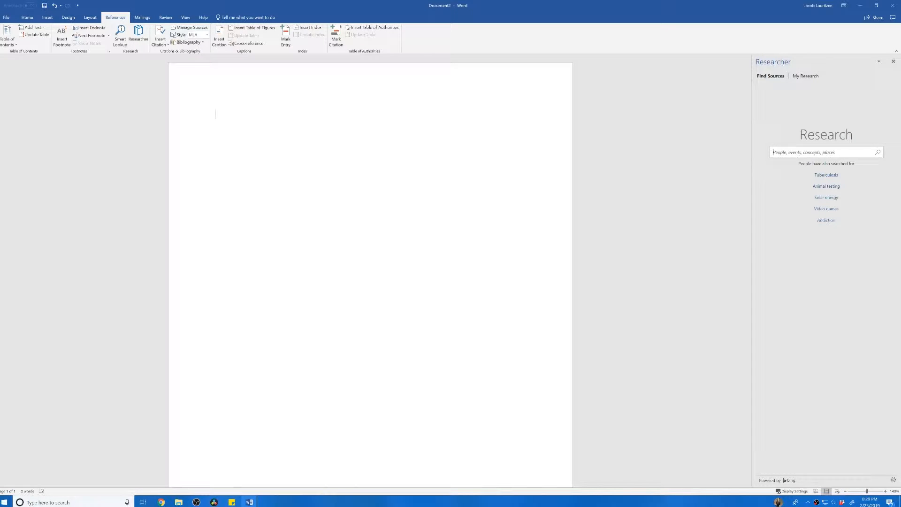
pyautogui.write('tale of two cities')
pyautogui.press('Return')
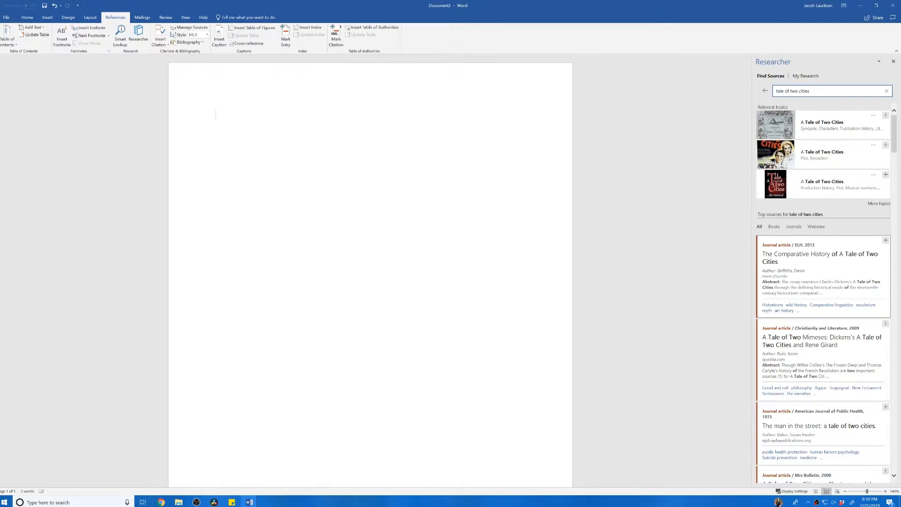
# Compare the book, journal and website sources, ending with the results filtered to books
pyautogui.click(774, 226)
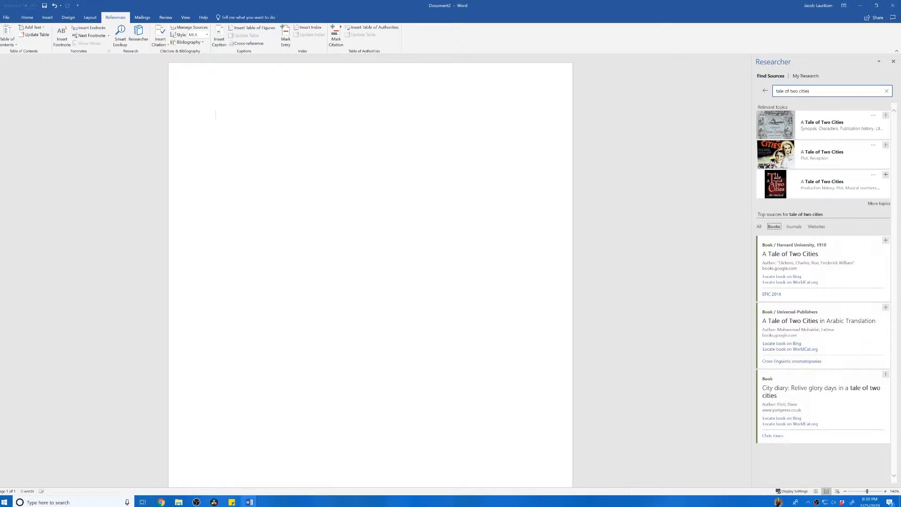
pyautogui.click(794, 226)
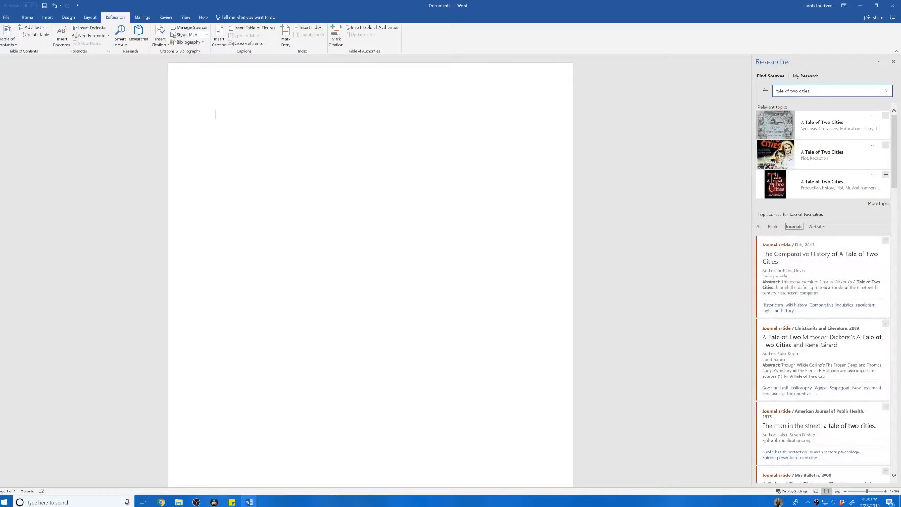
pyautogui.click(816, 227)
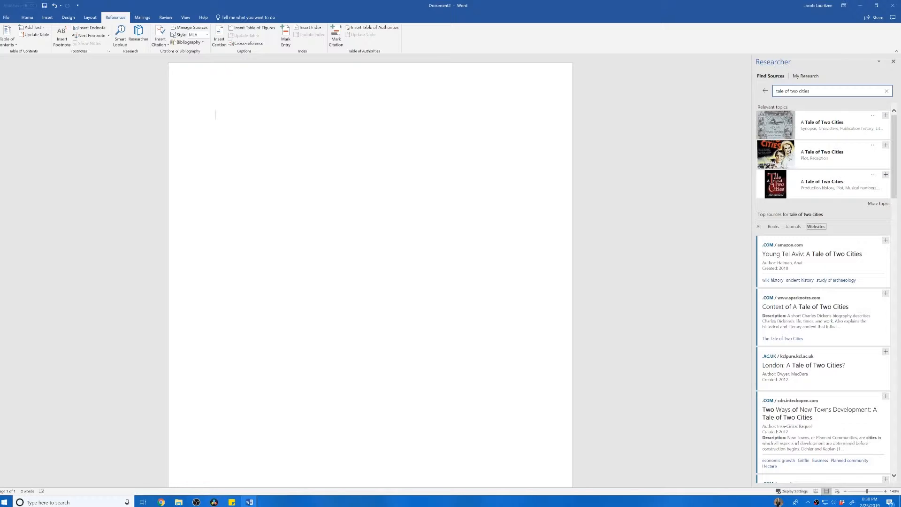
pyautogui.click(774, 226)
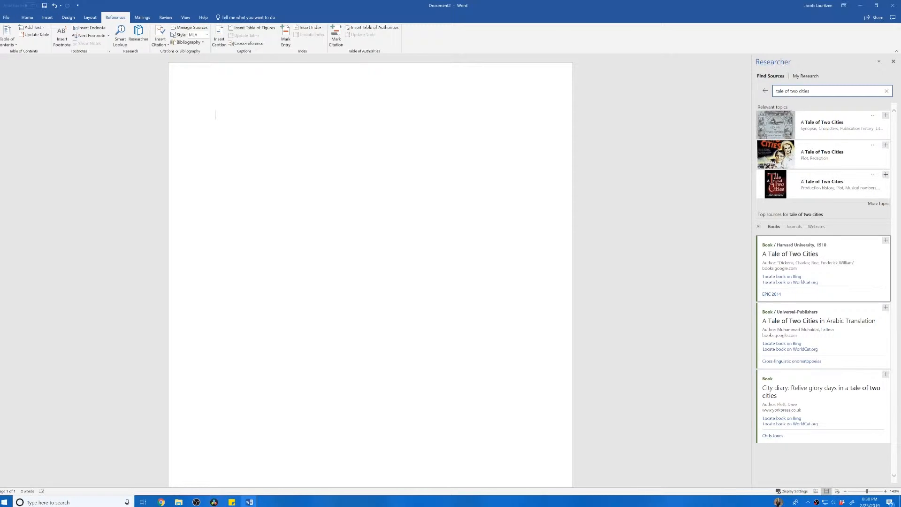
# Look up the 1910 Harvard University book on WorldCat, view the first result's details, and return to the Word document
pyautogui.click(790, 282)
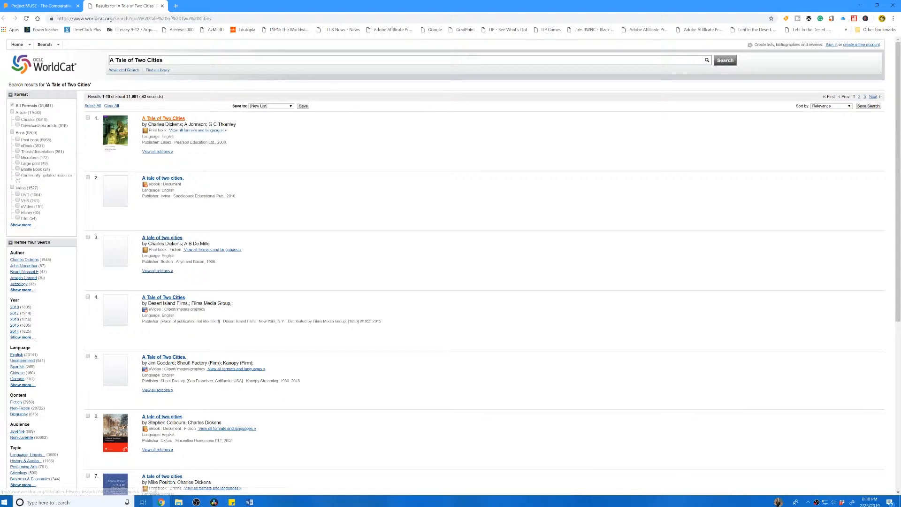
pyautogui.click(163, 118)
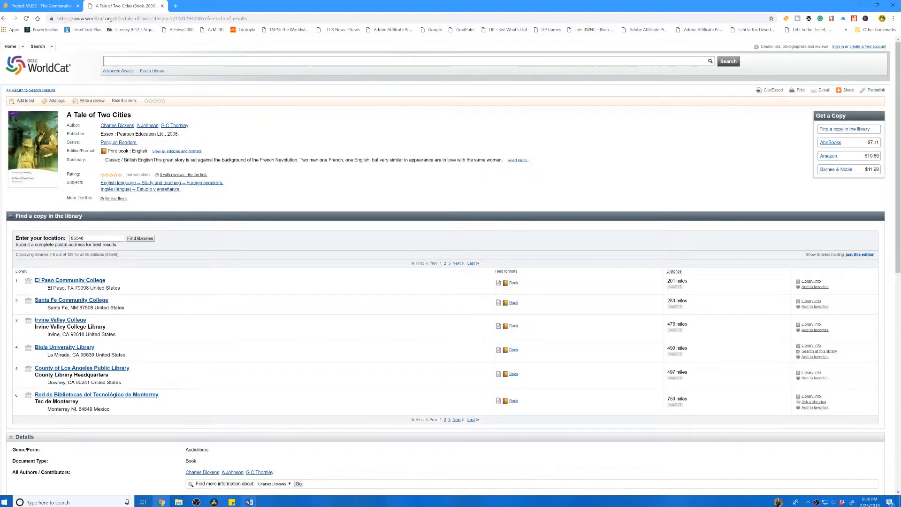
pyautogui.moveTo(249, 502)
pyautogui.click(312, 466)
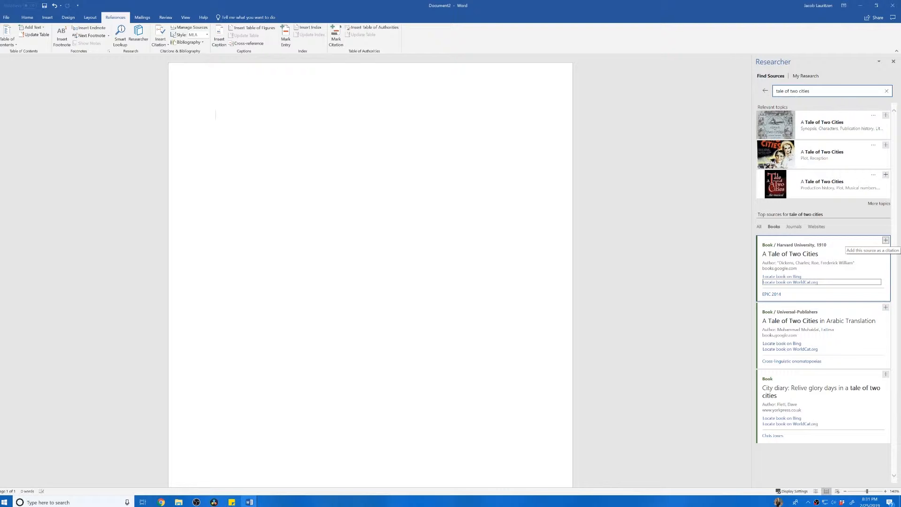
# Write the quotation "It was the best of times" and cite the 1910 Harvard University book after it, with a bibliography
pyautogui.write('It was the best of times ...')
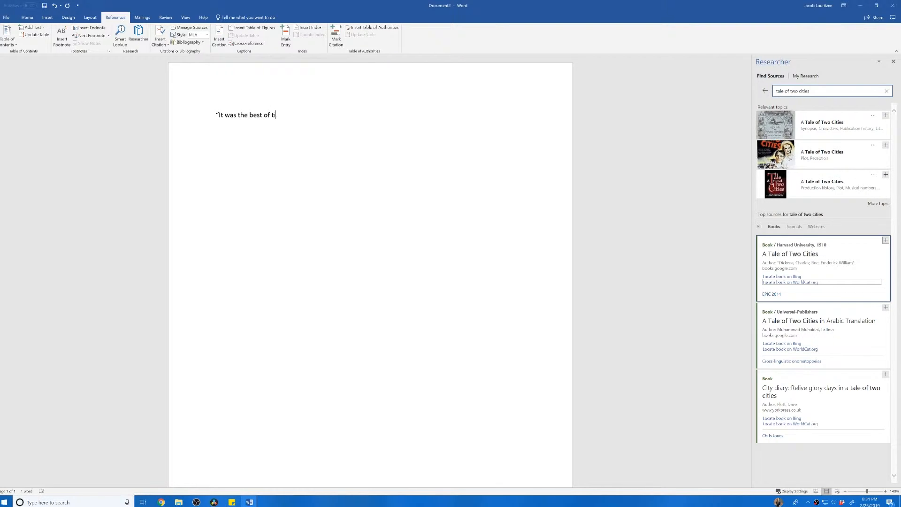
pyautogui.press('BackSpace')
pyautogui.press('BackSpace')
pyautogui.write('"')
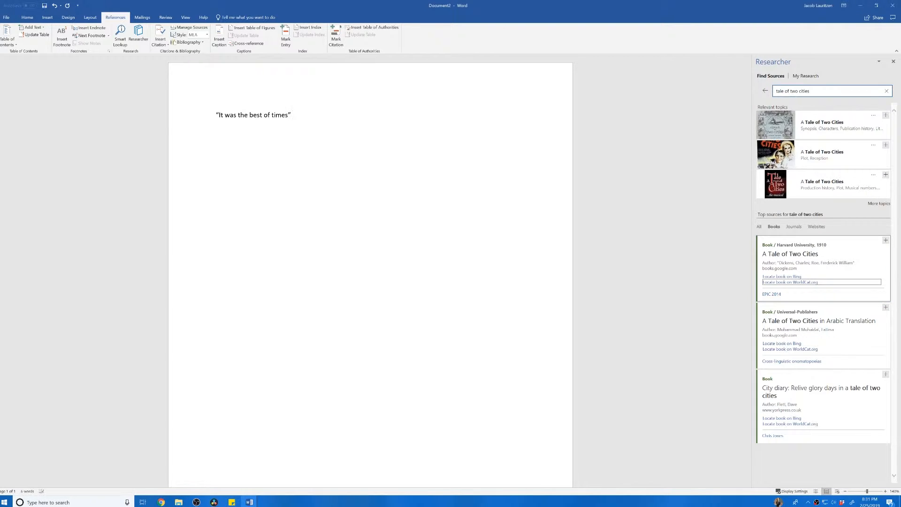
pyautogui.click(886, 240)
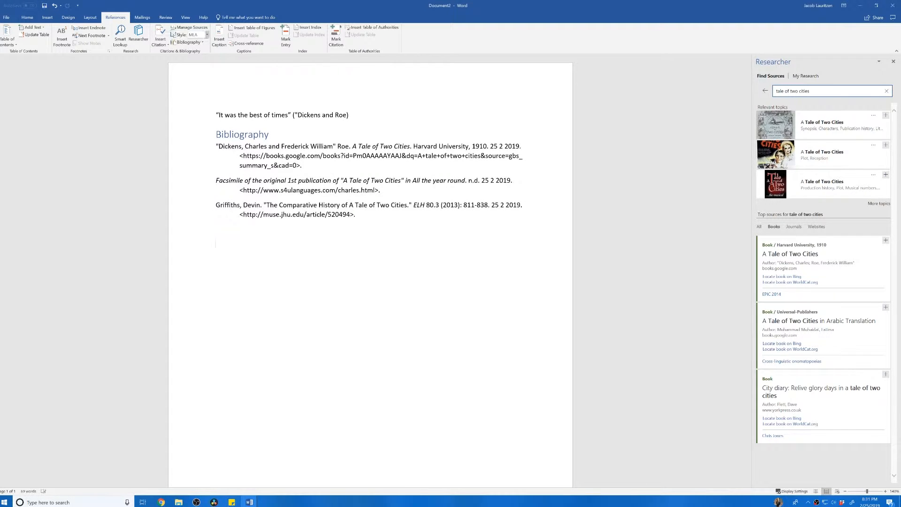
# Delete the Facsimile source and "The Comparative History of A Tale of Two Cities" from the master source list
pyautogui.click(189, 28)
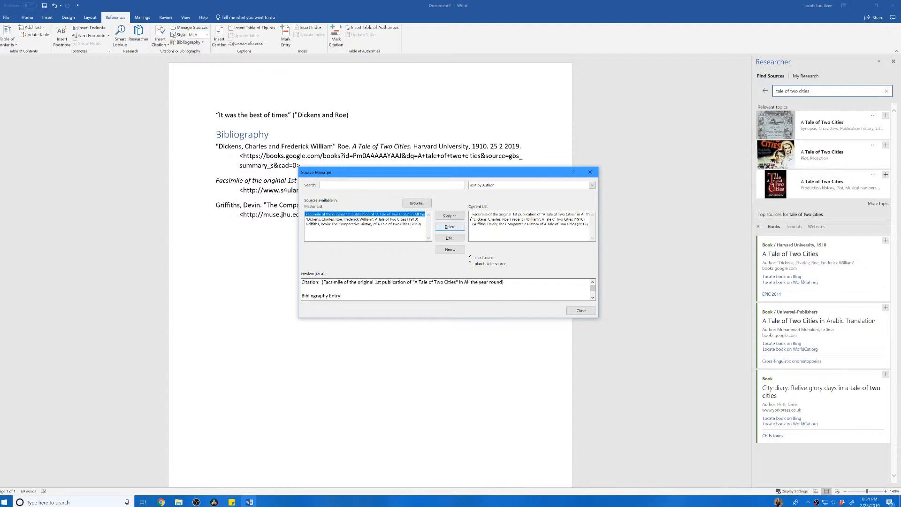
pyautogui.click(450, 227)
pyautogui.click(363, 219)
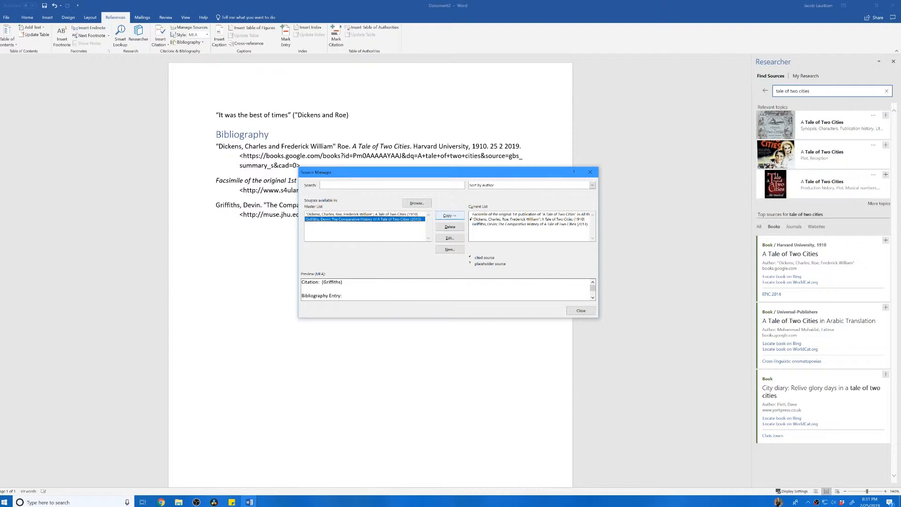
pyautogui.click(450, 227)
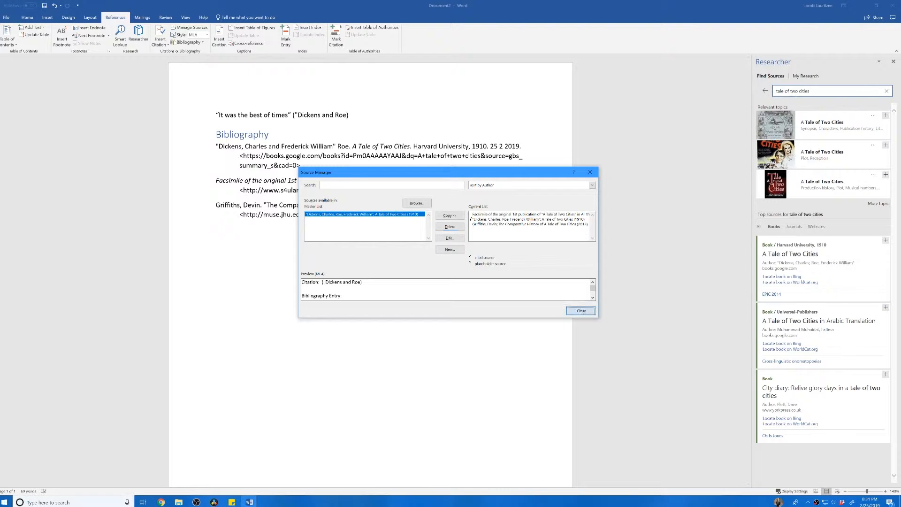
pyautogui.click(581, 310)
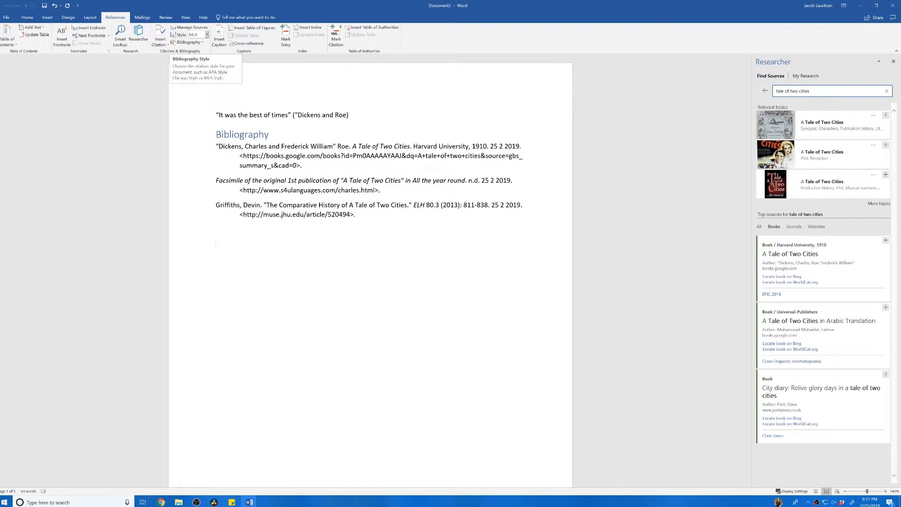
# Delete the Facsimile source and "The Comparative History of A Tale of Two Cities" from the current source list, and update the bibliography
pyautogui.click(192, 27)
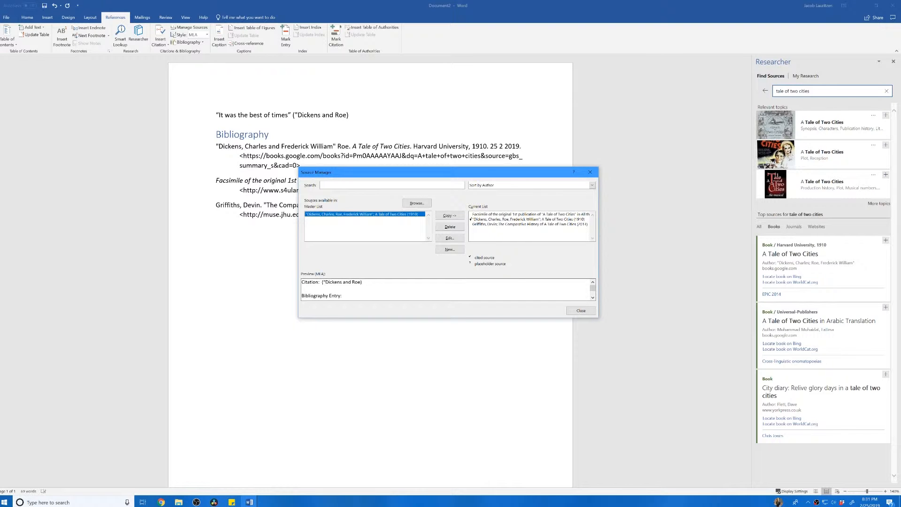
pyautogui.click(529, 219)
pyautogui.click(529, 214)
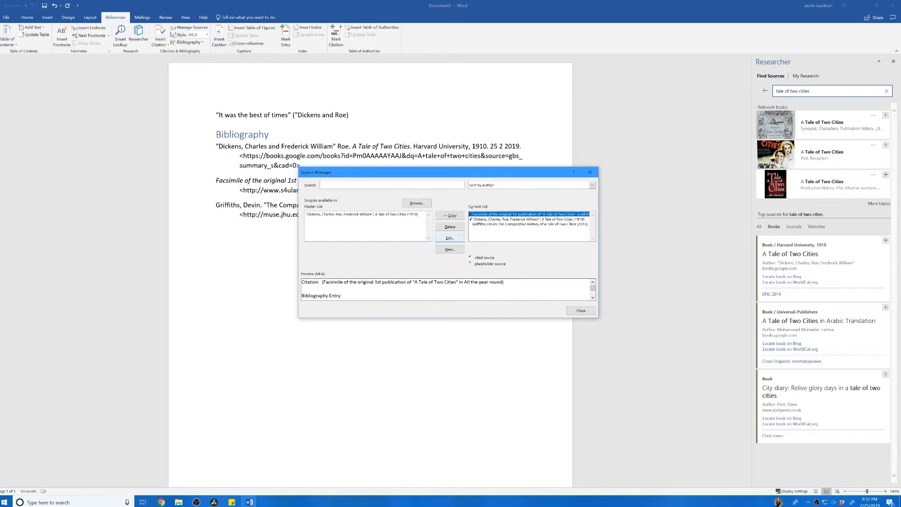
pyautogui.click(454, 228)
pyautogui.click(488, 219)
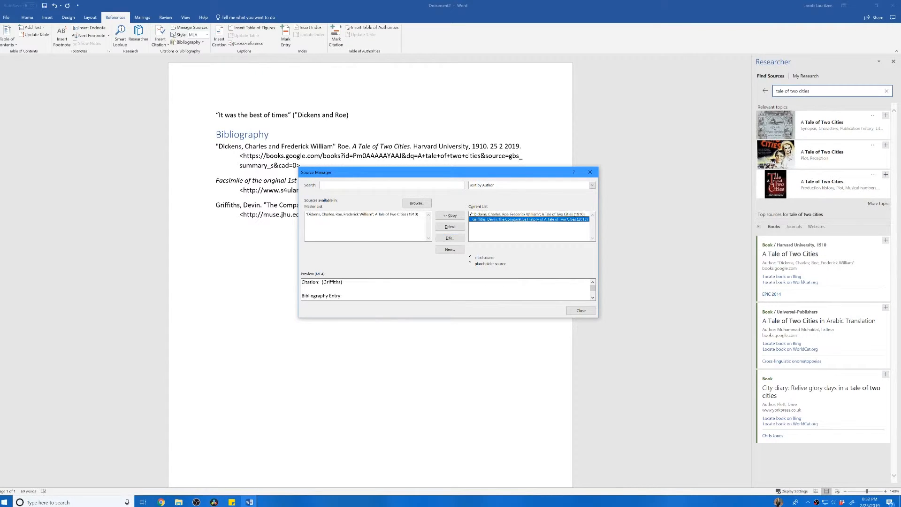
pyautogui.click(454, 228)
pyautogui.click(581, 310)
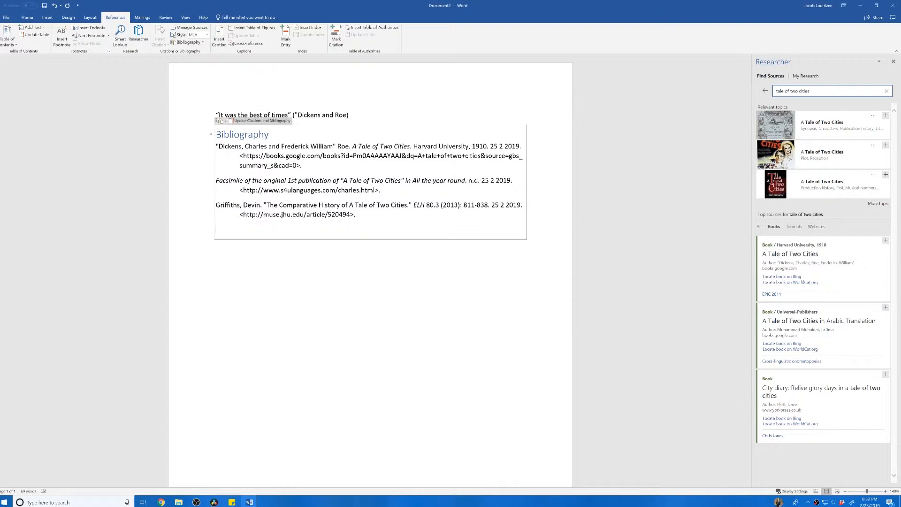
pyautogui.click(262, 121)
# Move the bibliography onto its own page by inserting a page break before it
pyautogui.click(215, 196)
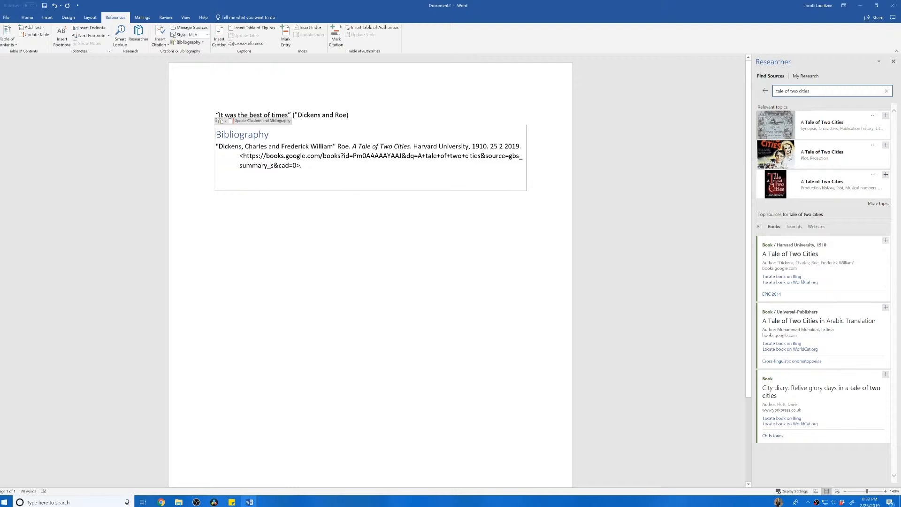
pyautogui.hotkey('ctrl', 'Return')
pyautogui.scroll(-5, 370, 270)
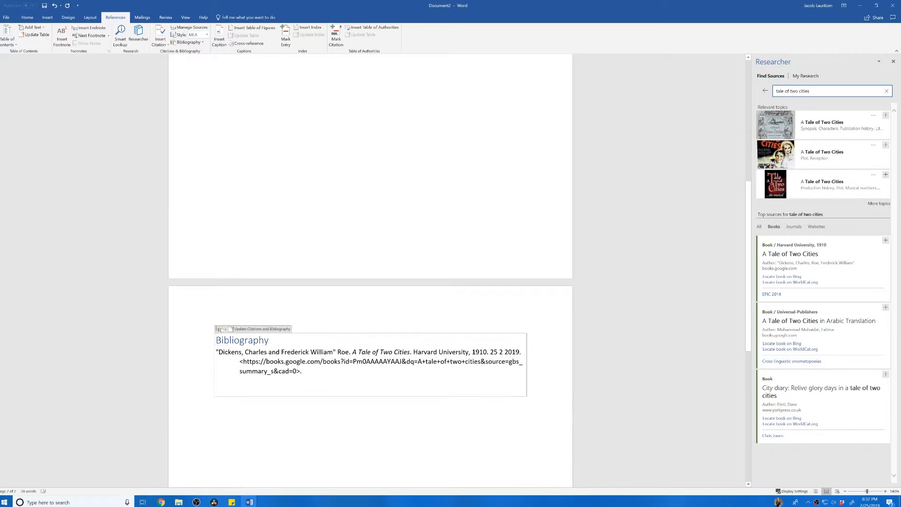
pyautogui.click(216, 247)
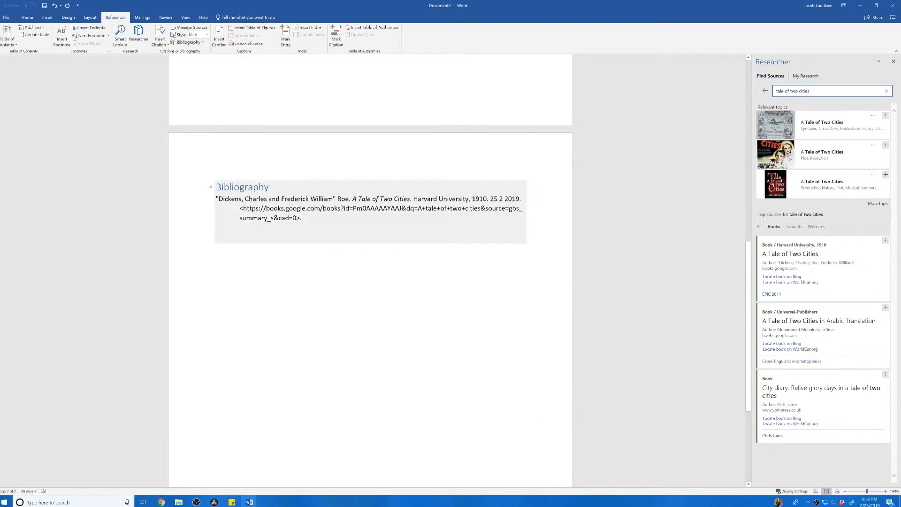
# Set the font size of the "Bibliography" heading to 12
pyautogui.moveTo(268, 187); pyautogui.dragTo(215, 187)
pyautogui.click(7, 17)
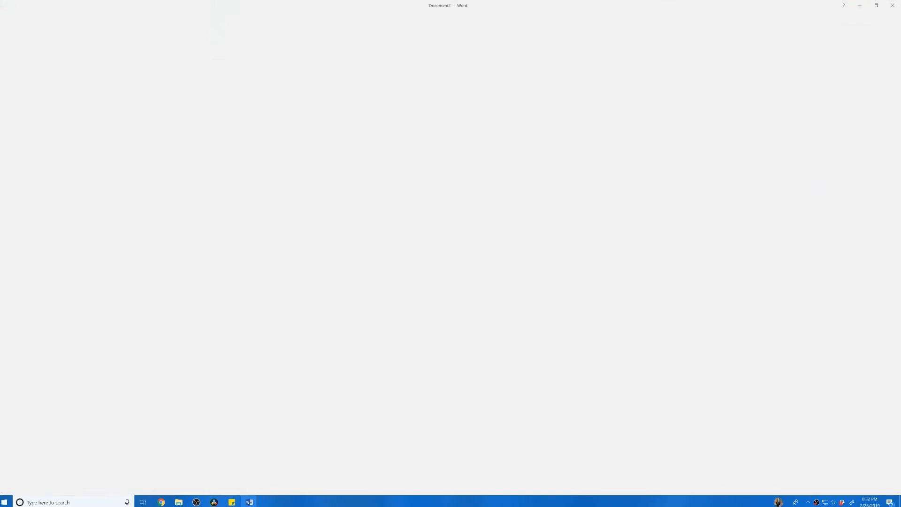
pyautogui.click(8, 14)
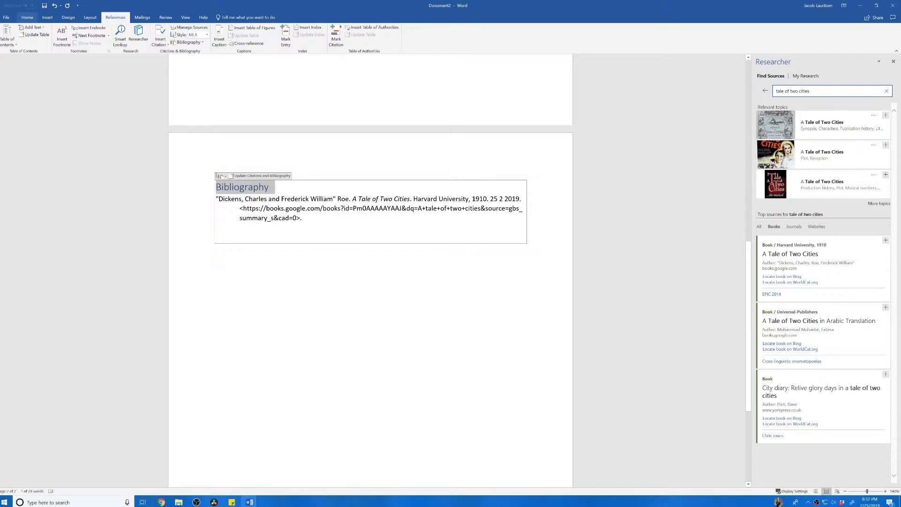
pyautogui.click(28, 17)
pyautogui.click(91, 30)
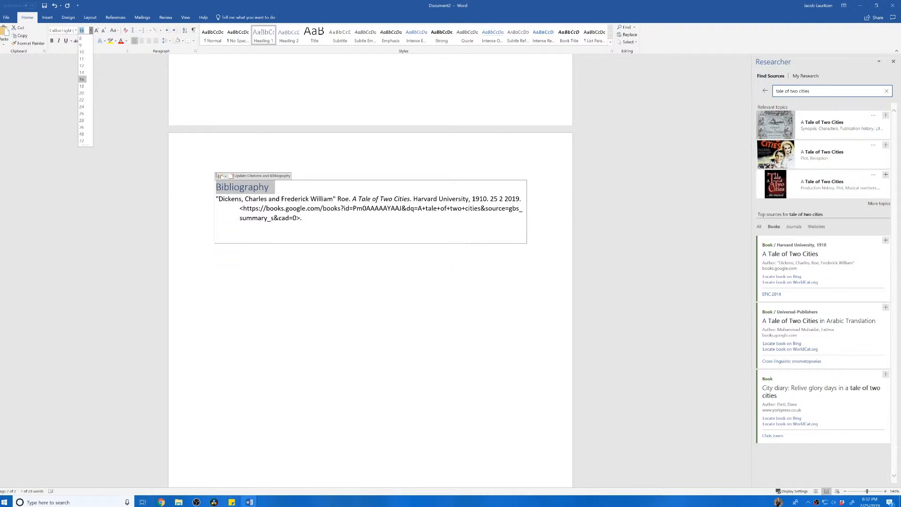
pyautogui.click(81, 66)
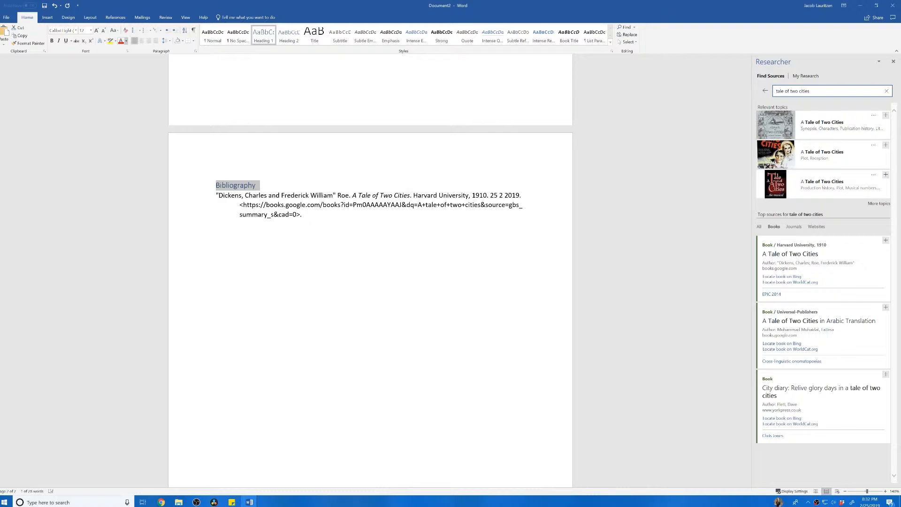
# Make the "Bibliography" heading text black and centre it on the page
pyautogui.click(126, 41)
pyautogui.click(133, 49)
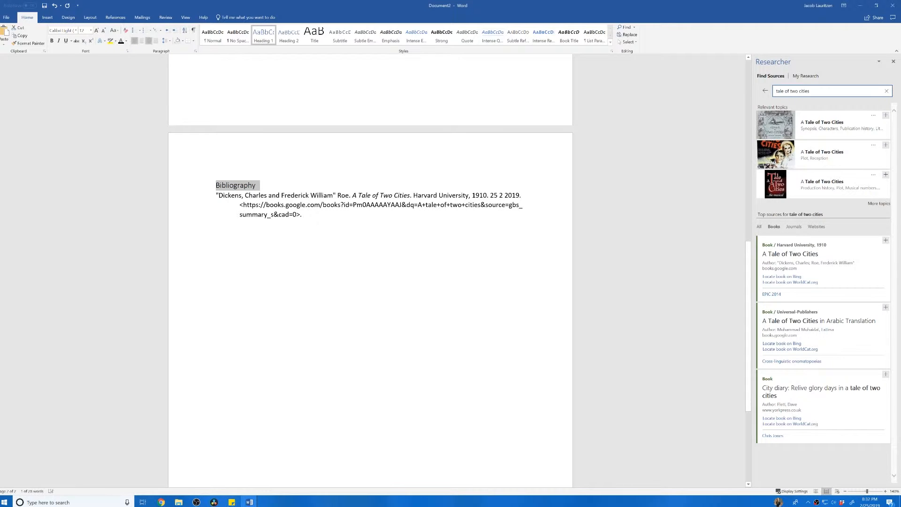
pyautogui.click(141, 42)
# Set the line spacing of the bibliography heading and its entry to 2.0
pyautogui.moveTo(306, 217); pyautogui.dragTo(227, 186)
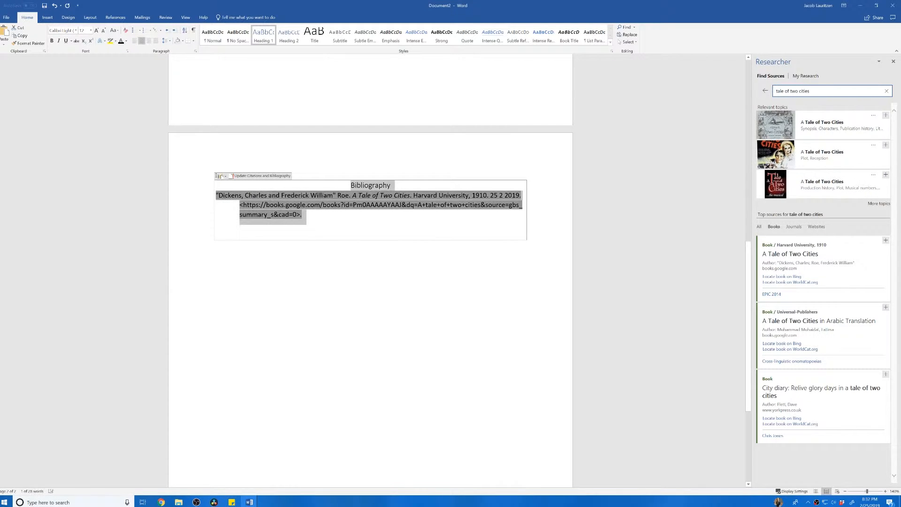
pyautogui.click(166, 42)
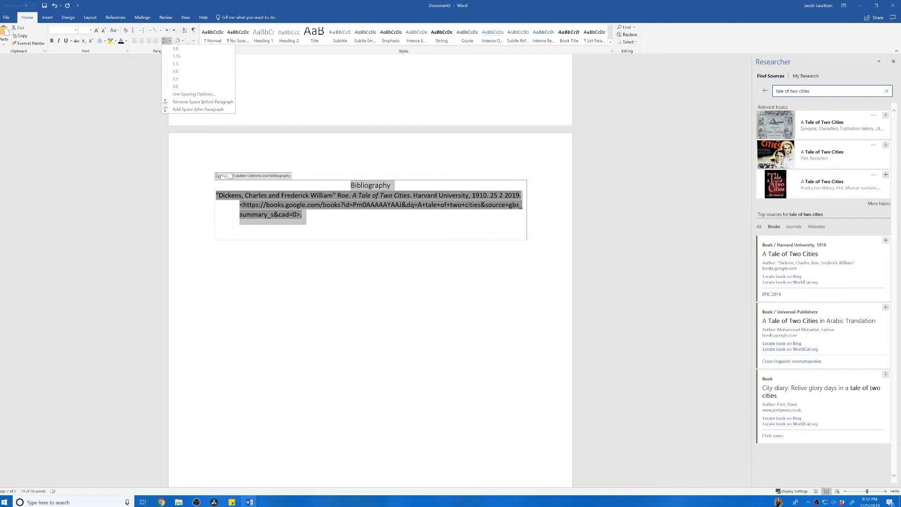
pyautogui.click(175, 71)
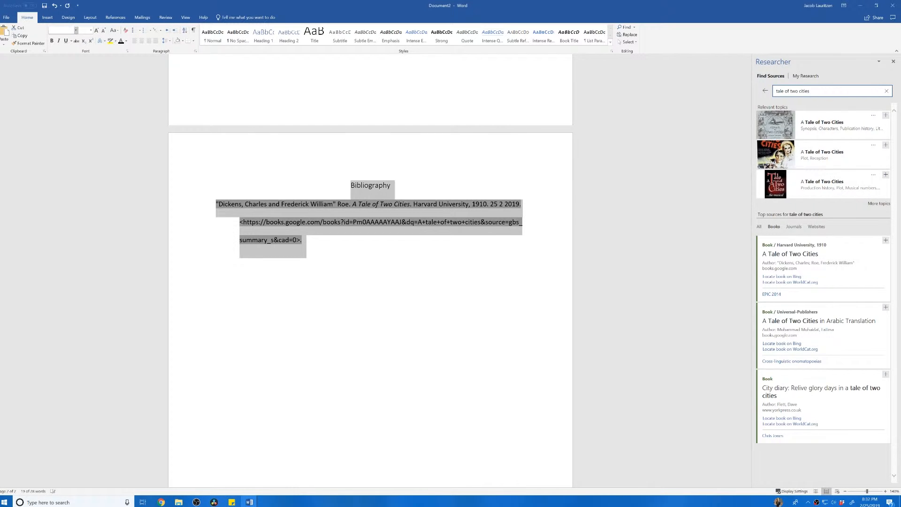
# Set the bibliography heading and its entry to Times New Roman, size 12
pyautogui.click(76, 30)
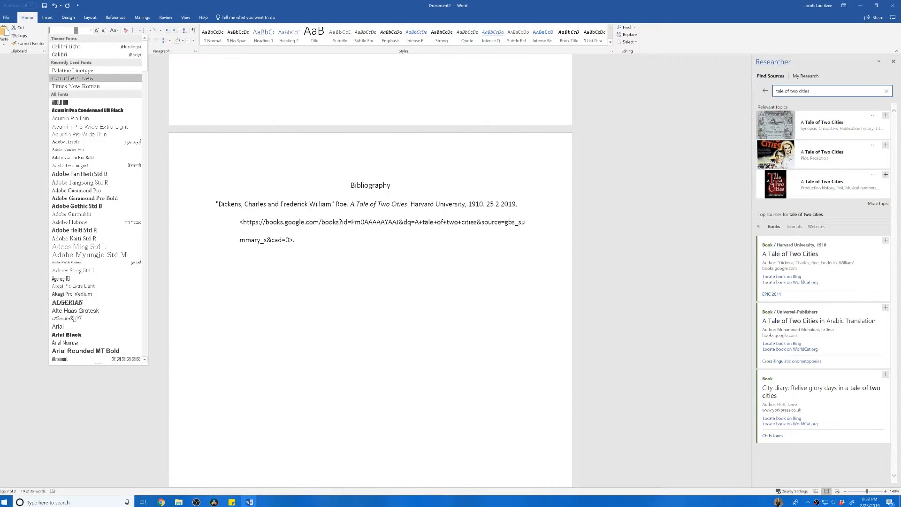
pyautogui.click(75, 86)
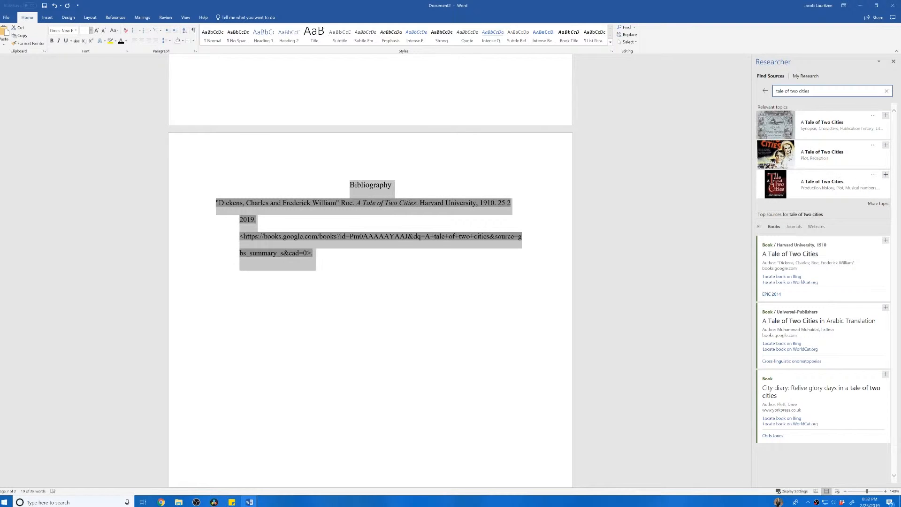
pyautogui.click(91, 30)
pyautogui.click(81, 66)
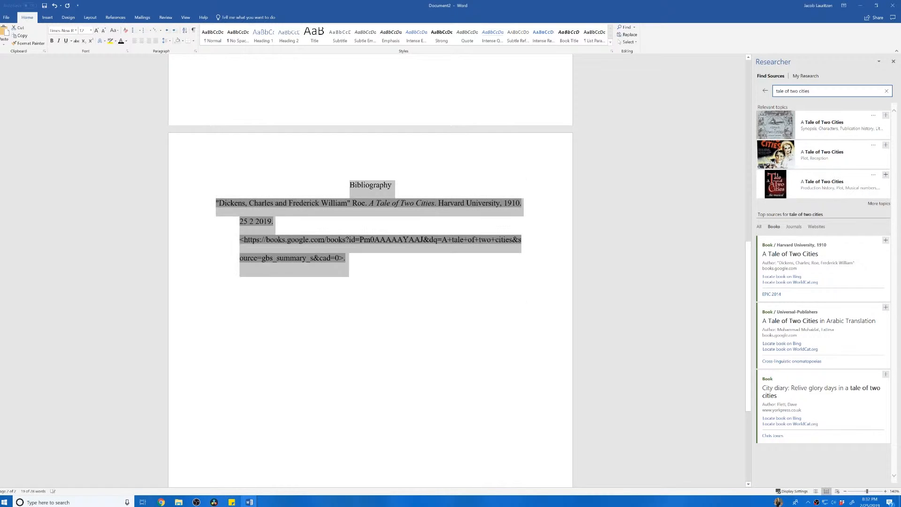
pyautogui.click(217, 304)
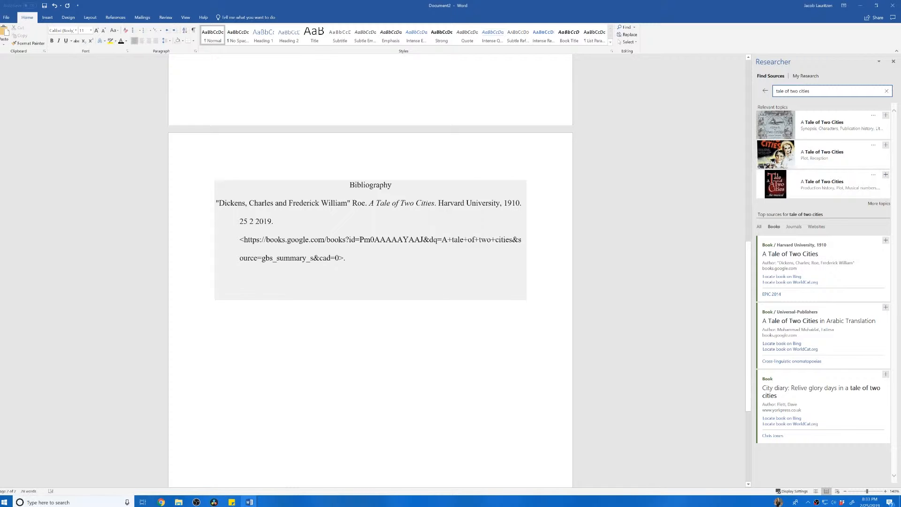
pyautogui.scroll(10, 370, 211)
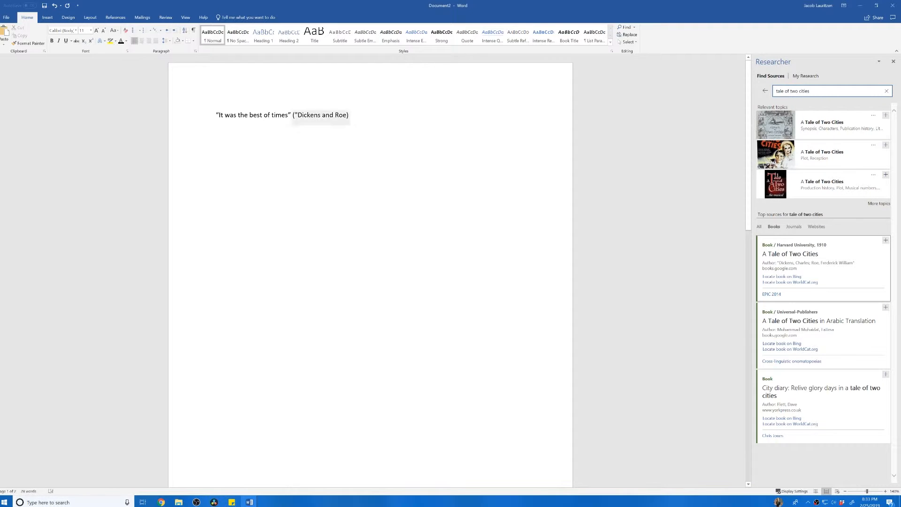
pyautogui.scroll(-6, 371, 270)
pyautogui.scroll(-3, 370, 270)
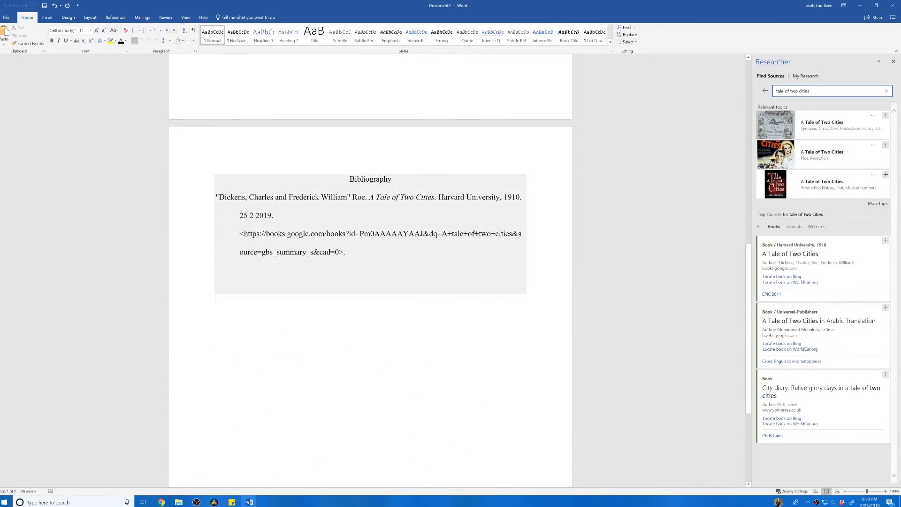
pyautogui.scroll(12, 370, 270)
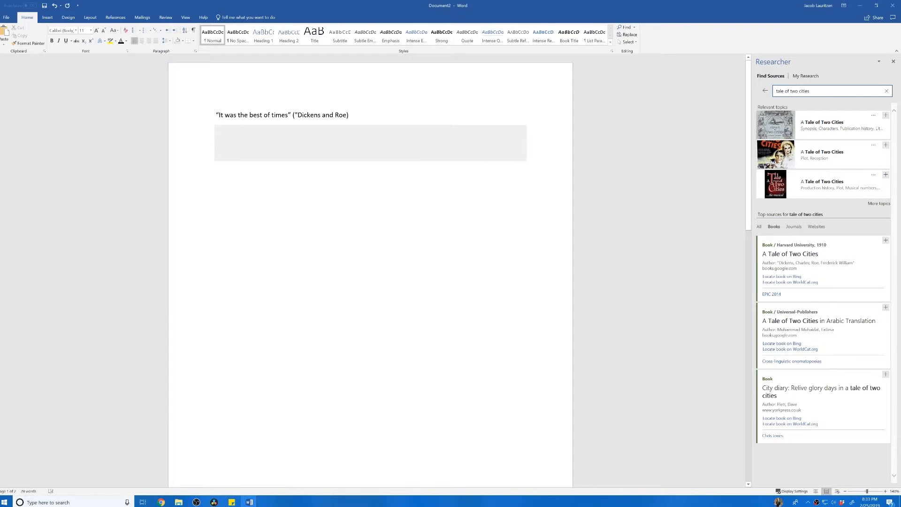
# Filter the Researcher results to journals and view "The Comparative History of A Tale of Two Cities" on its web page
pyautogui.click(794, 227)
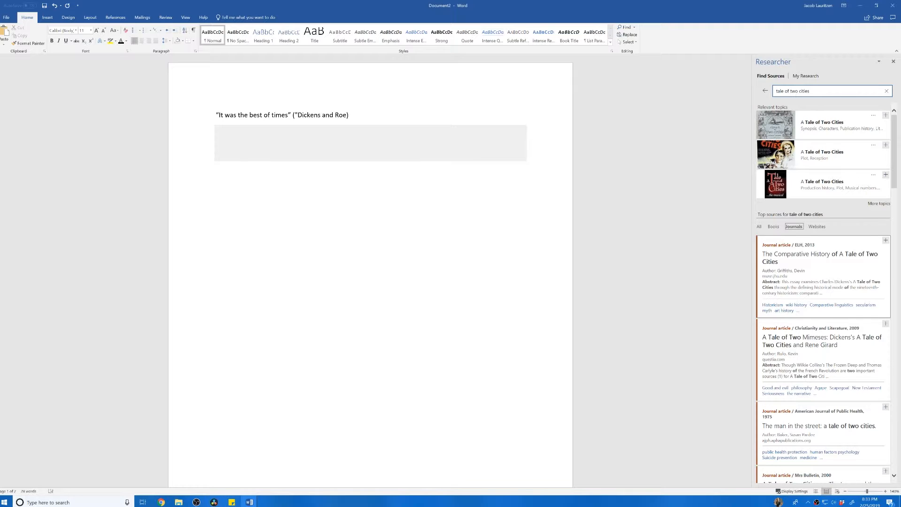
pyautogui.click(820, 257)
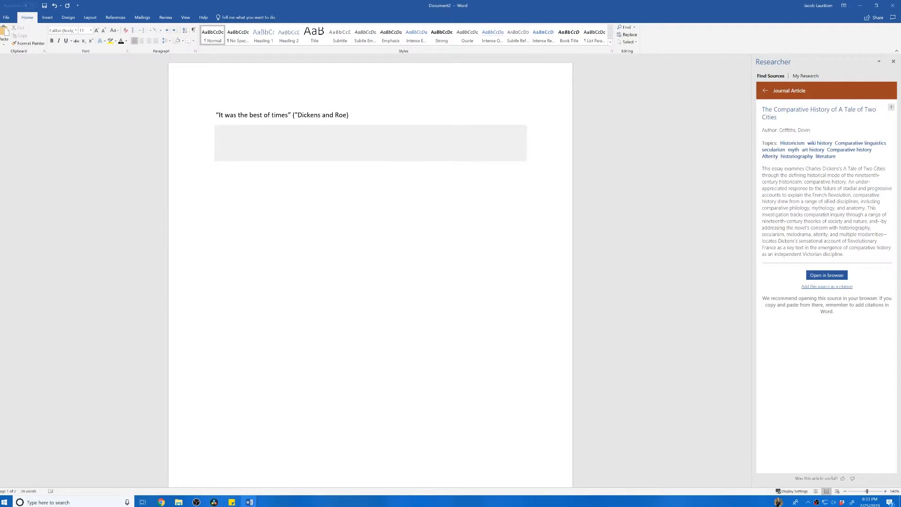
pyautogui.click(826, 275)
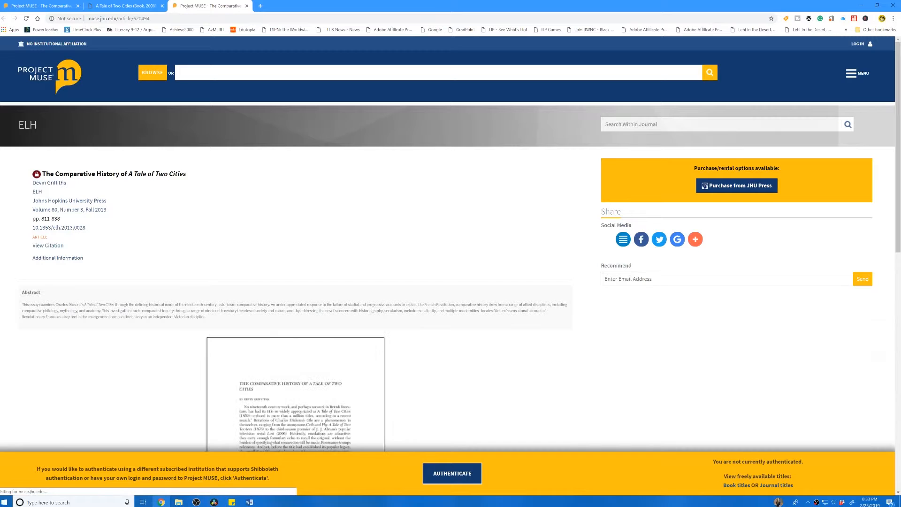
pyautogui.scroll(-6, 450, 244)
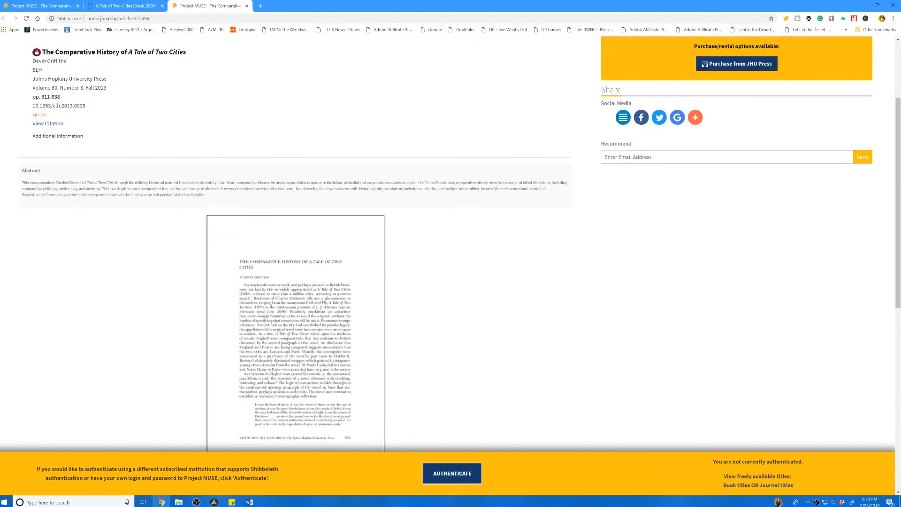
pyautogui.scroll(4, 450, 244)
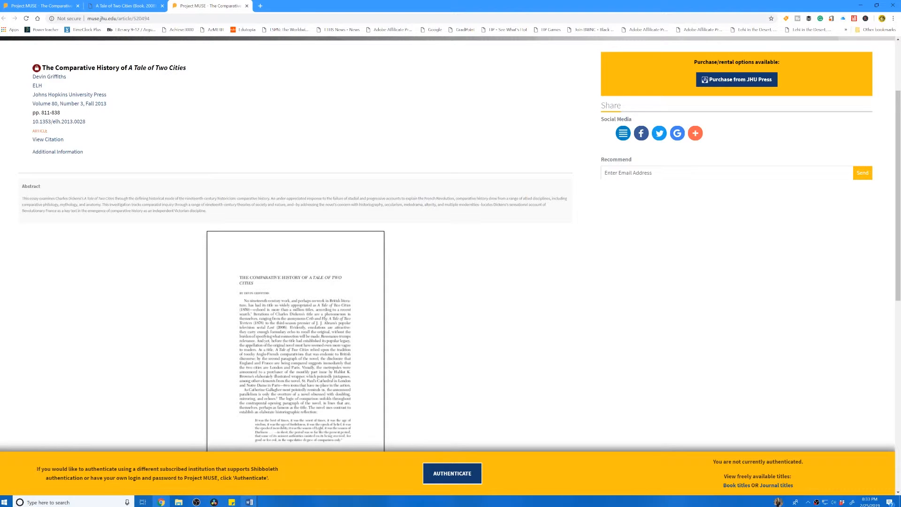
# Return to Word and add the journal article as a citation after the existing Dickens citation on the first page
pyautogui.moveTo(250, 501)
pyautogui.click(288, 470)
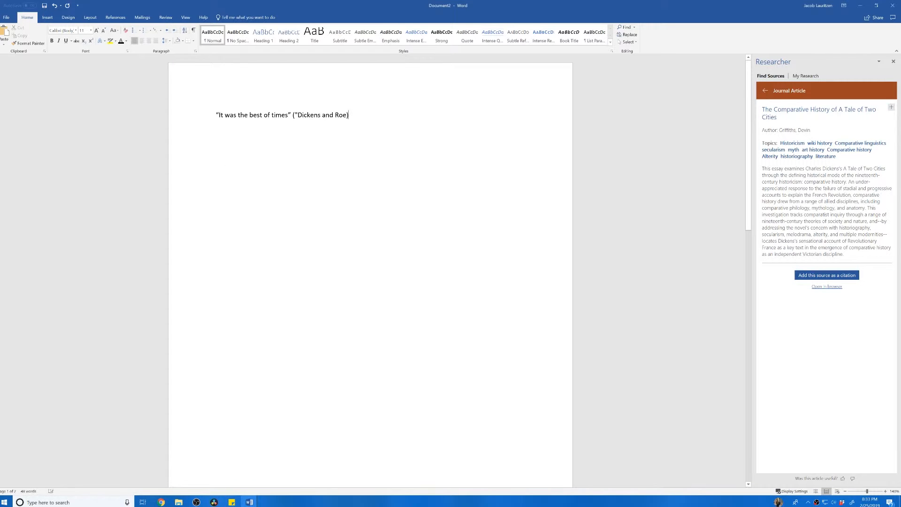
pyautogui.click(891, 107)
pyautogui.click(364, 115)
pyautogui.press('BackSpace')
pyautogui.press('BackSpace')
pyautogui.click(399, 116)
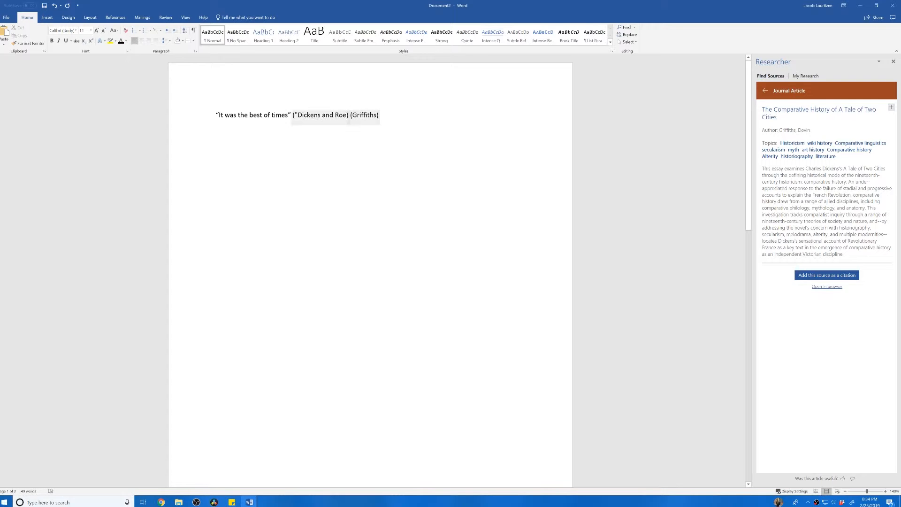
# Insert the word "Quote" before the journal article's citation and move both onto a new line
pyautogui.click(329, 139)
pyautogui.click(399, 115)
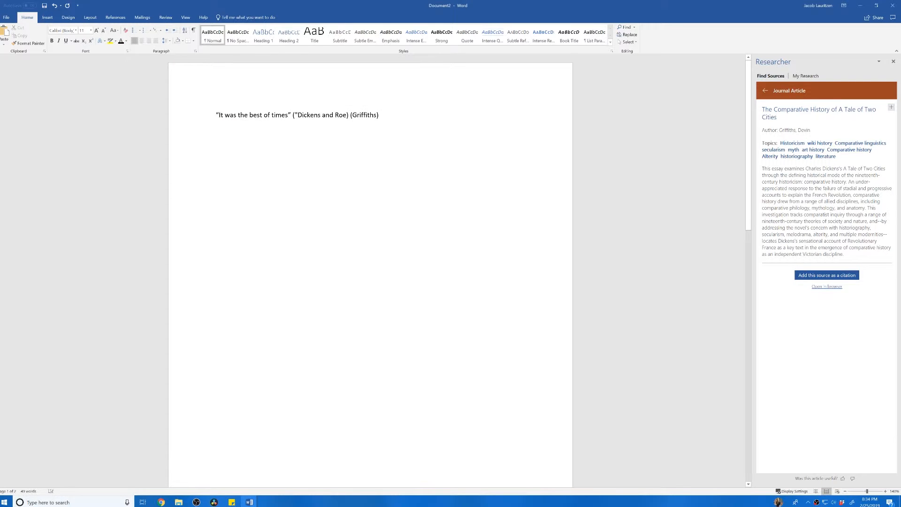
pyautogui.press('BackSpace')
pyautogui.press('BackSpace')
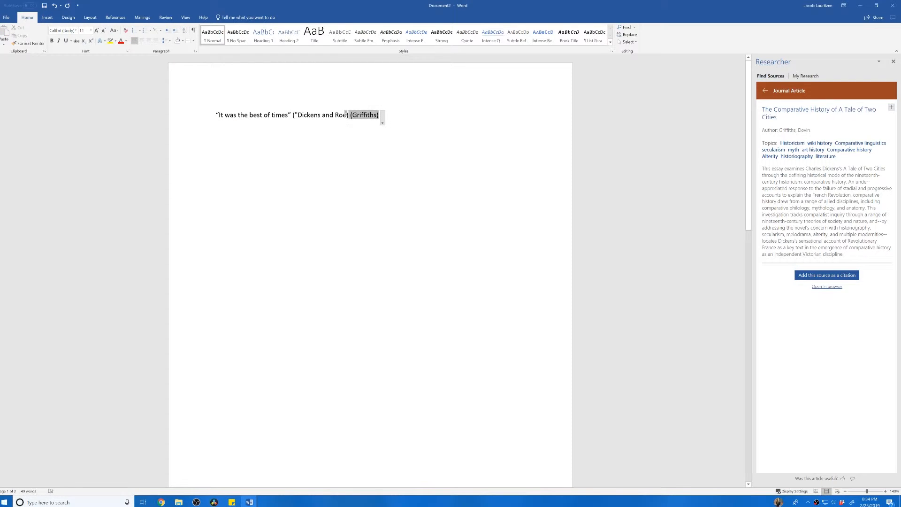
pyautogui.click(348, 115)
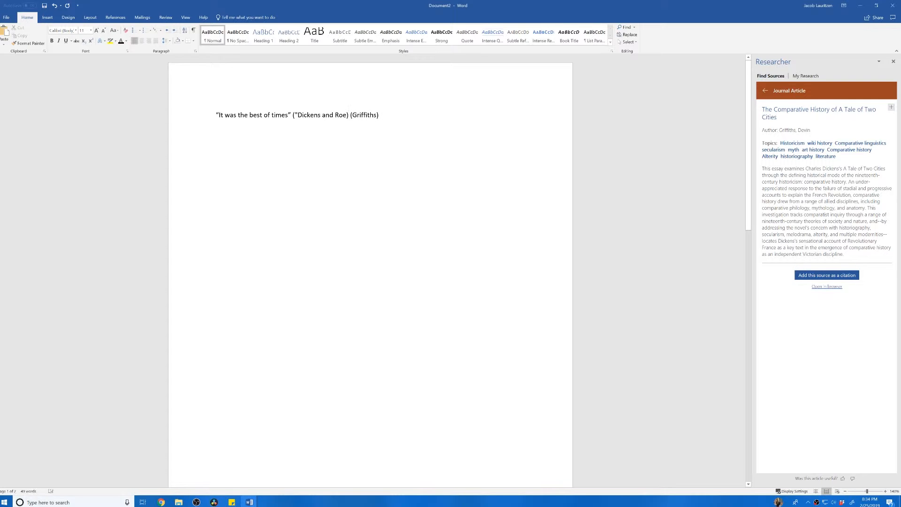
pyautogui.write('Quote')
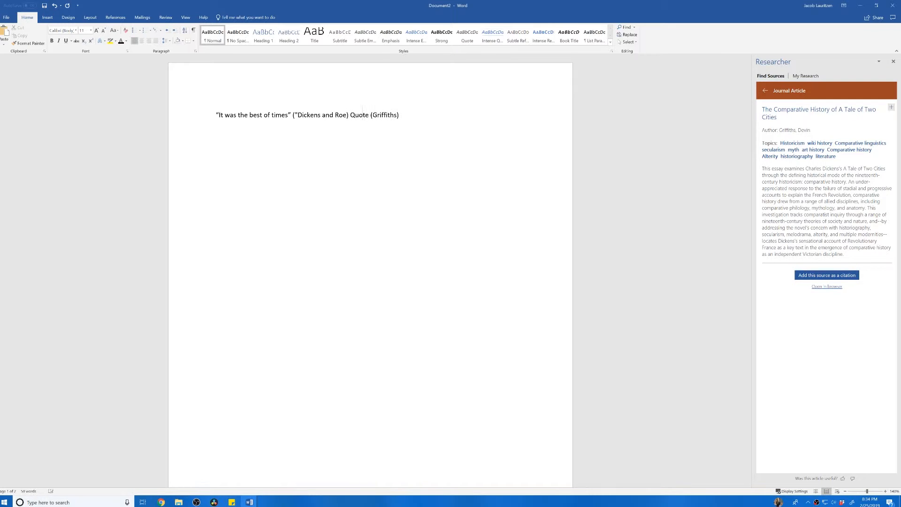
pyautogui.press('BackSpace')
pyautogui.press('Return')
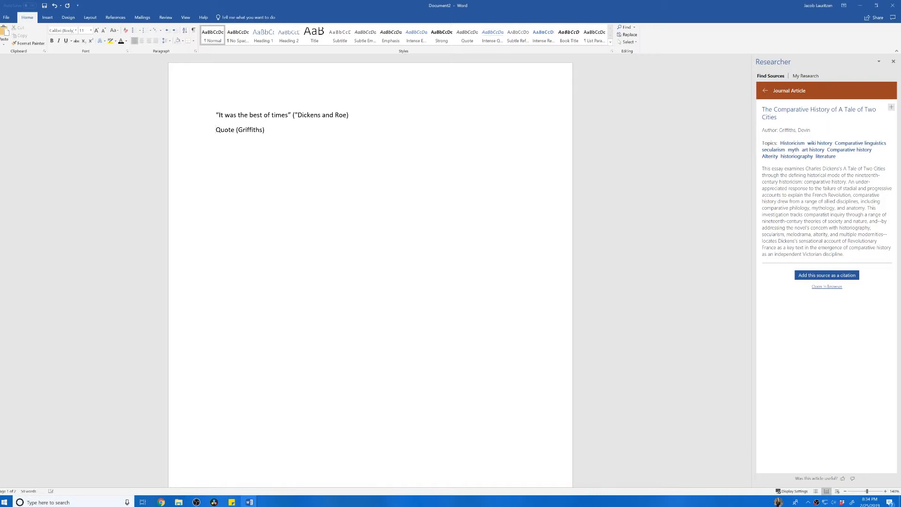
# Delete the stray in-text citation below the bibliography entries on the second page
pyautogui.scroll(-9, 371, 225)
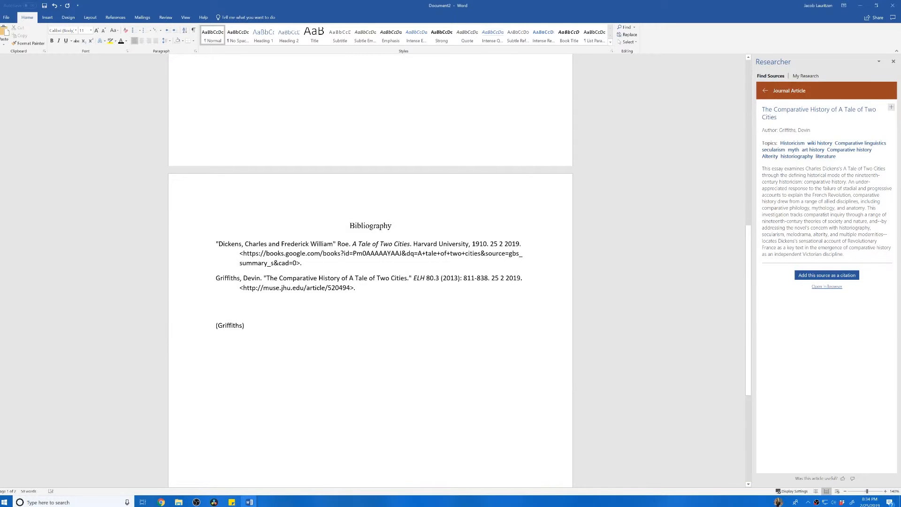
pyautogui.tripleClick(230, 325)
pyautogui.press('Delete')
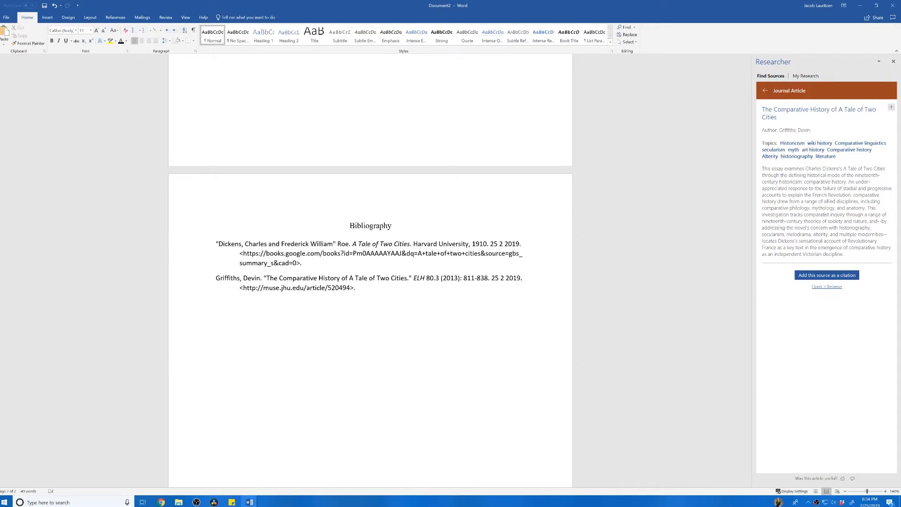
# Review the saved topics and sources in Researcher's My Research list, and return to the article details
pyautogui.click(805, 76)
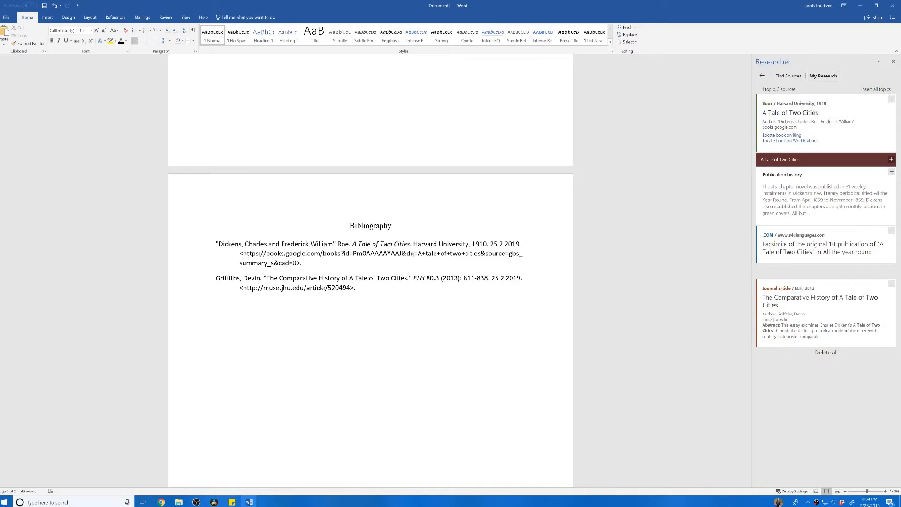
pyautogui.click(762, 76)
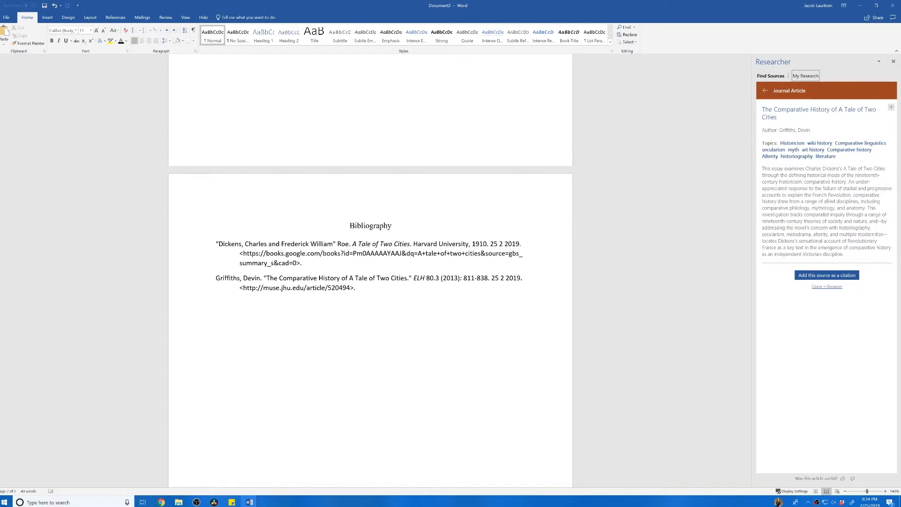
pyautogui.scroll(15, 370, 271)
pyautogui.scroll(2, 249, 131)
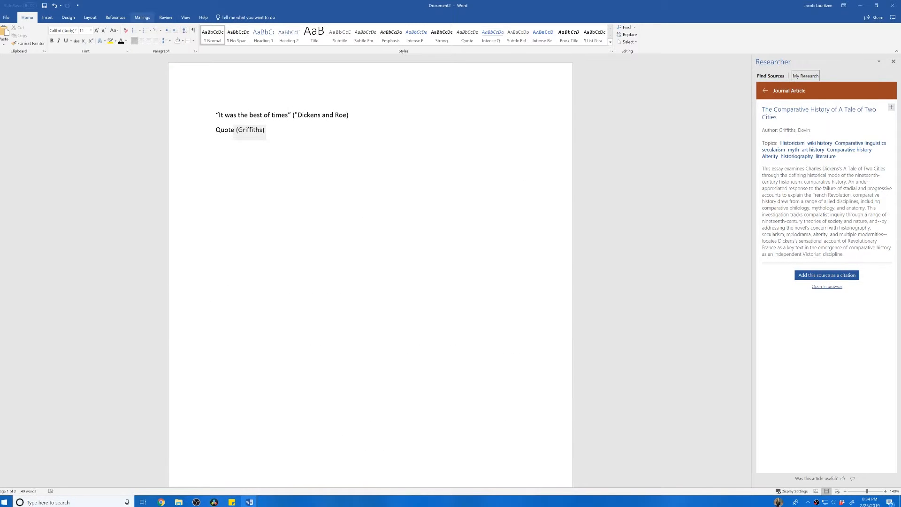
# Check the document's stored sources in the Insert Citation list and in the Source Manager
pyautogui.click(116, 18)
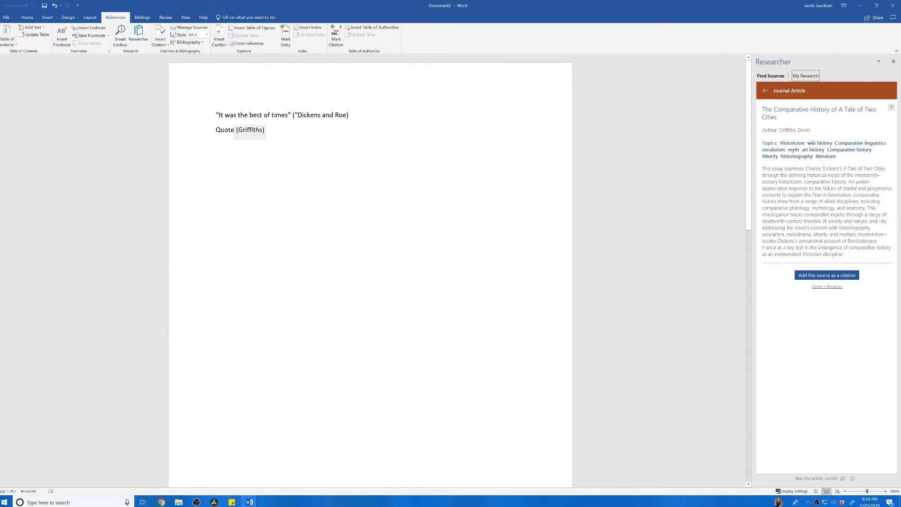
pyautogui.click(160, 41)
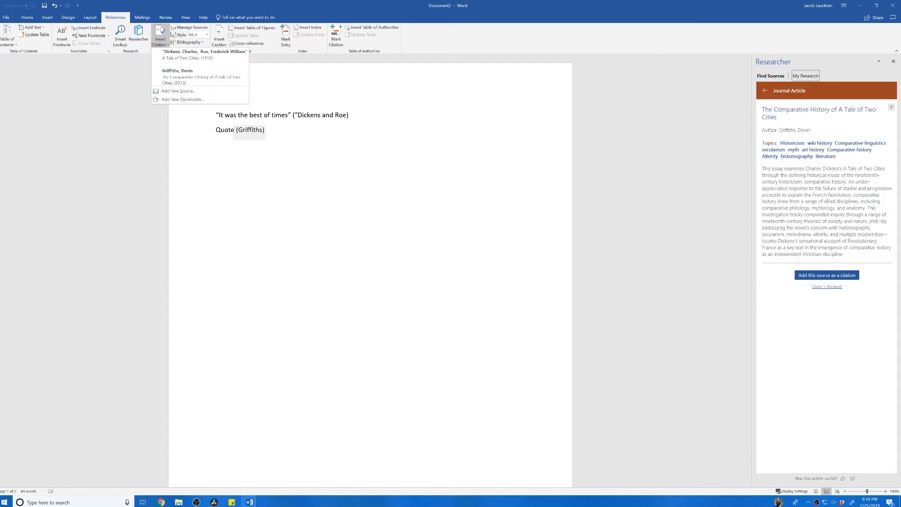
pyautogui.click(282, 155)
pyautogui.click(192, 27)
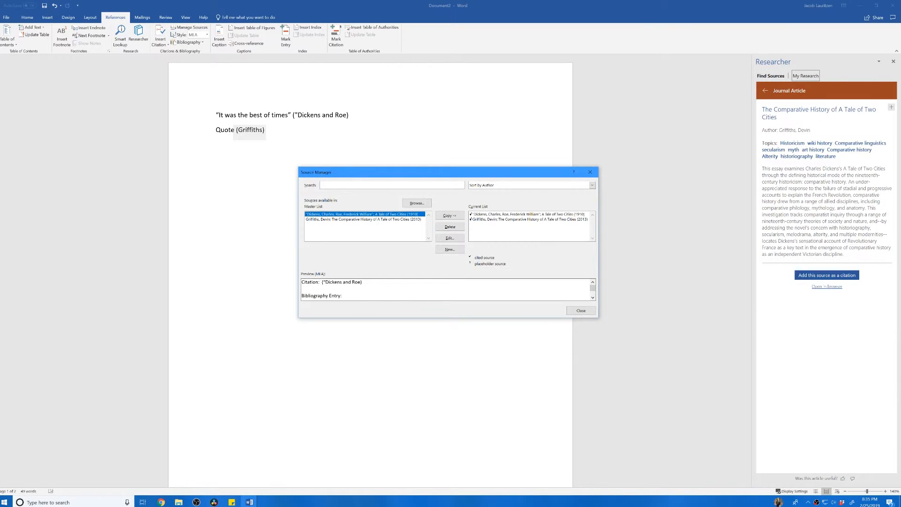
pyautogui.click(590, 172)
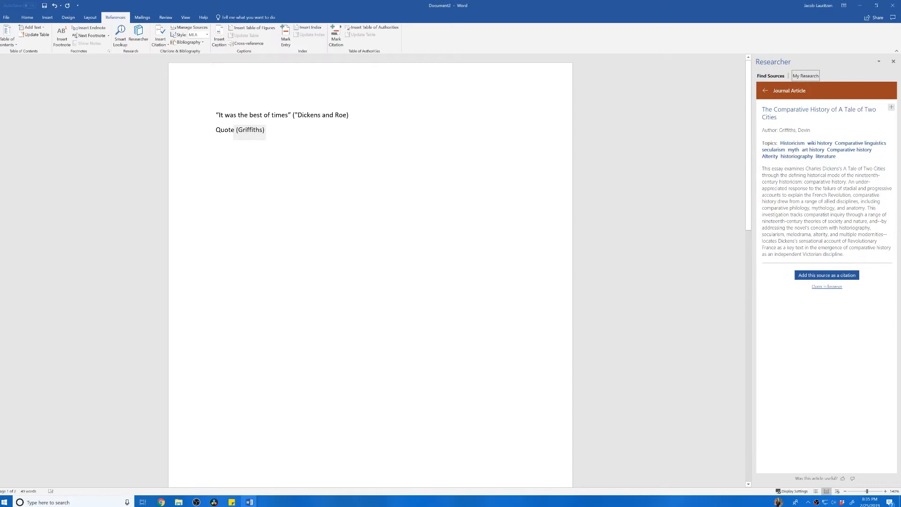